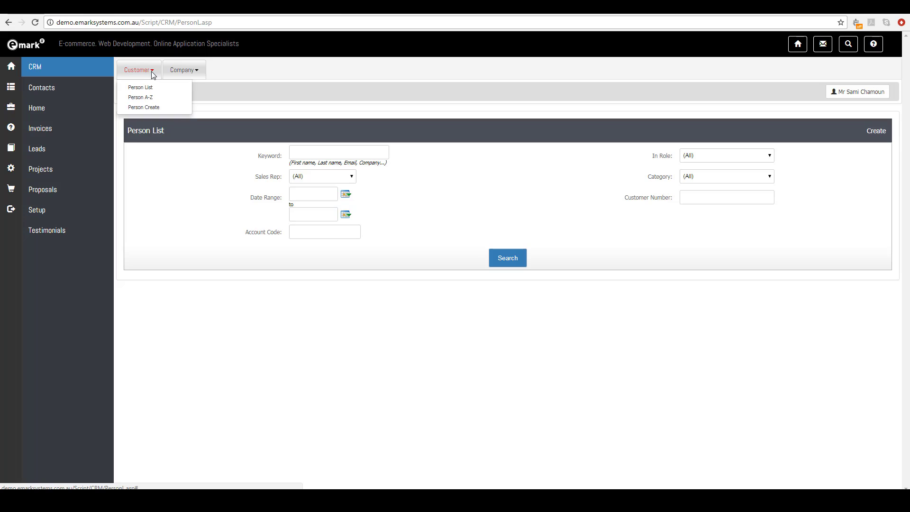
Step: Open the customer Person List and start creating a new person record
left_click(145, 88)
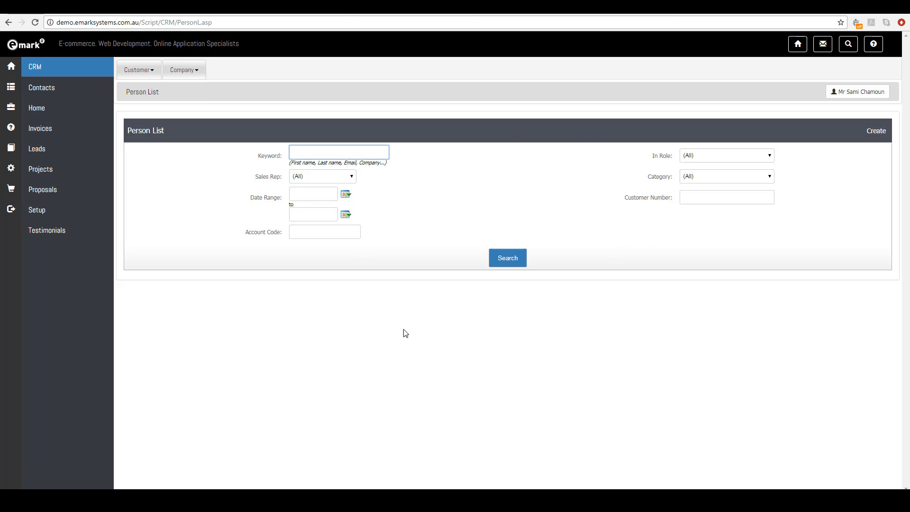
left_click(870, 135)
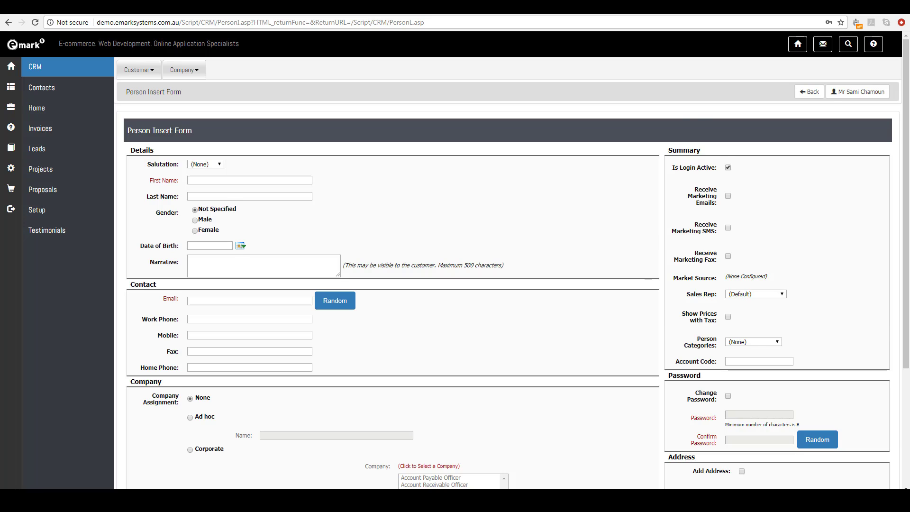
scroll(341, 233, "down", 1)
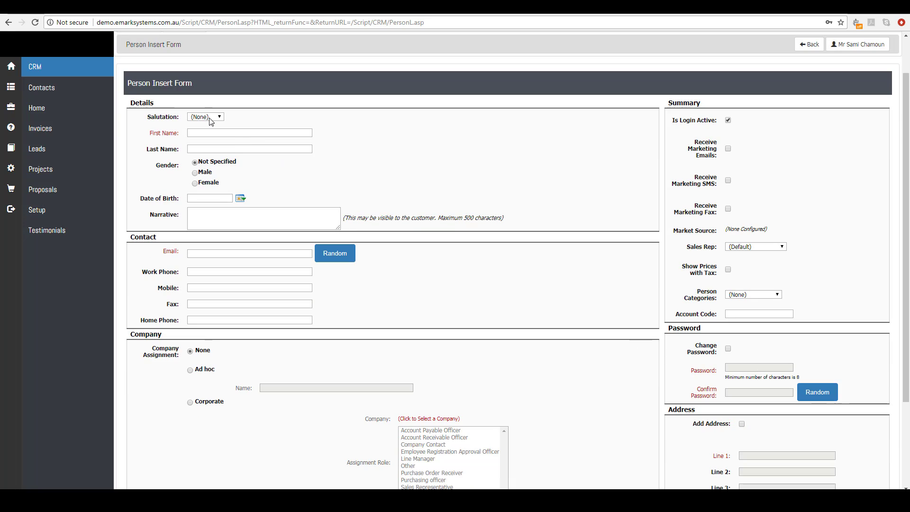
Step: Enter the person's first name and last name in the Details section
left_click(205, 132)
type("Test")
key("Tab")
type("Demo")
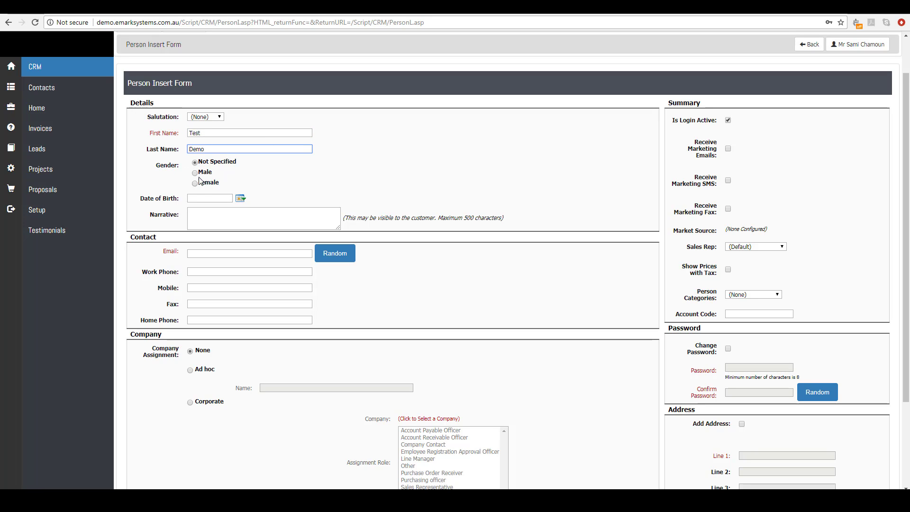
left_click(227, 198)
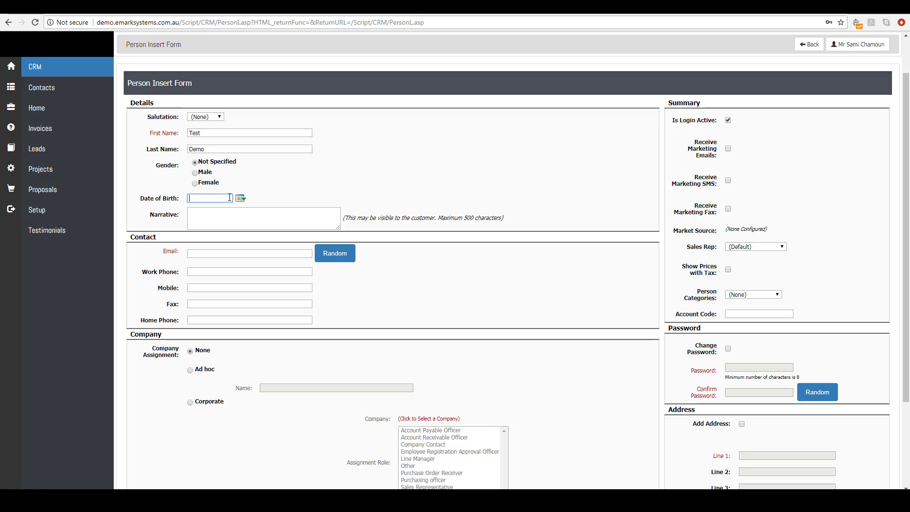
left_click(305, 217)
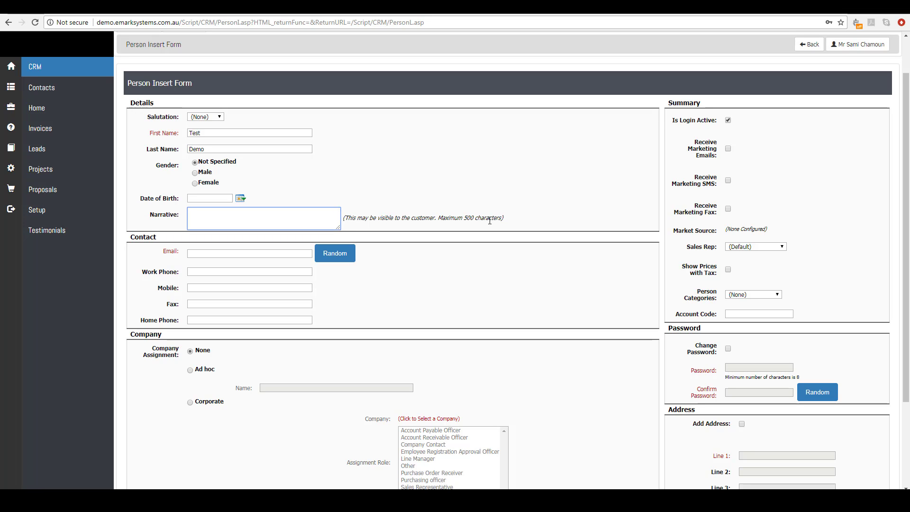
Step: Fill in the person's e-mail address in the Contact section
scroll(313, 192, "down", 2)
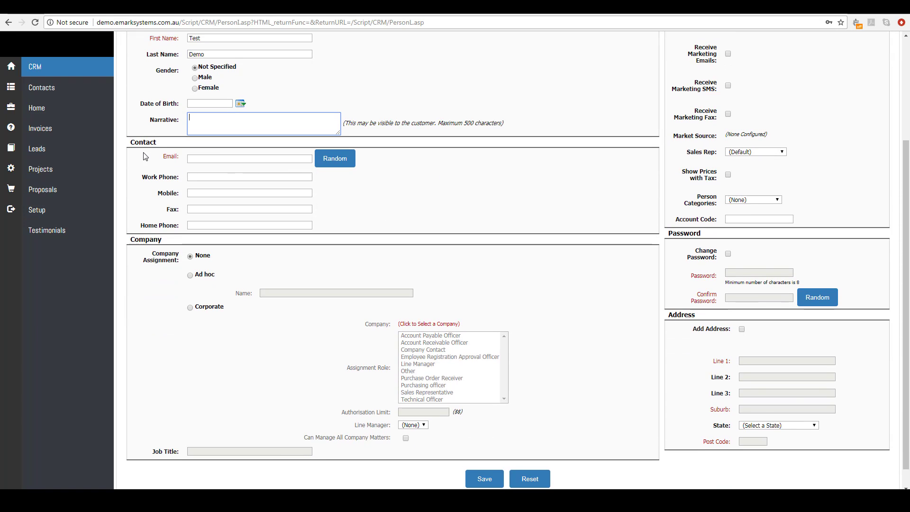
left_click(221, 160)
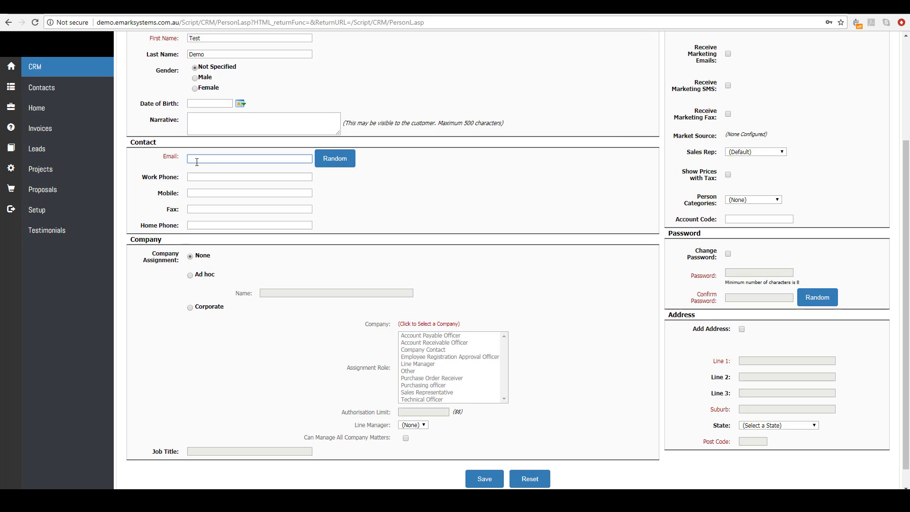
type("demo@fakecompany.com")
Step: Set the company assignment to Ad hoc with the company name "test company"
scroll(197, 162, "down", 1)
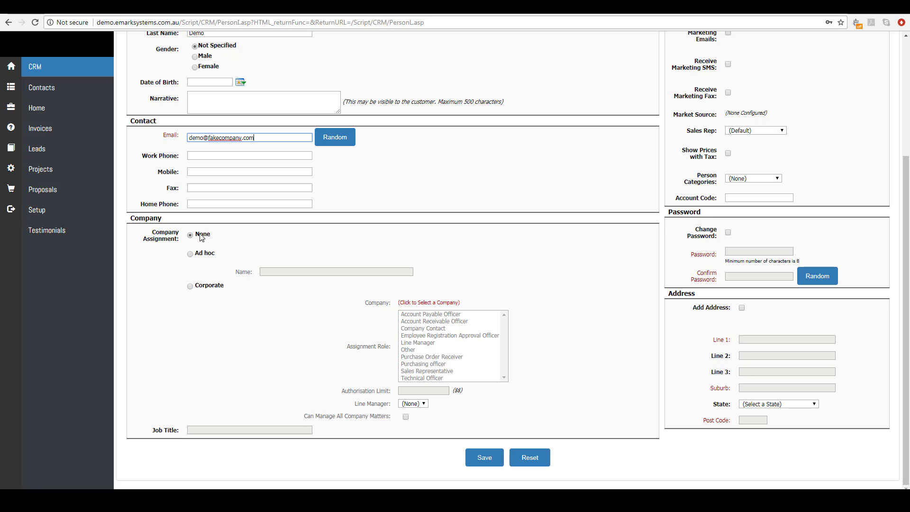
left_click(199, 253)
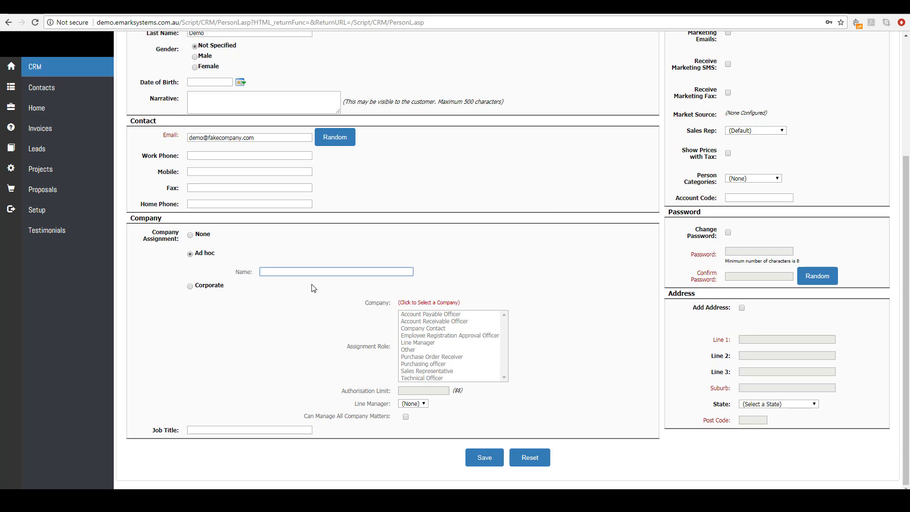
left_click(299, 273)
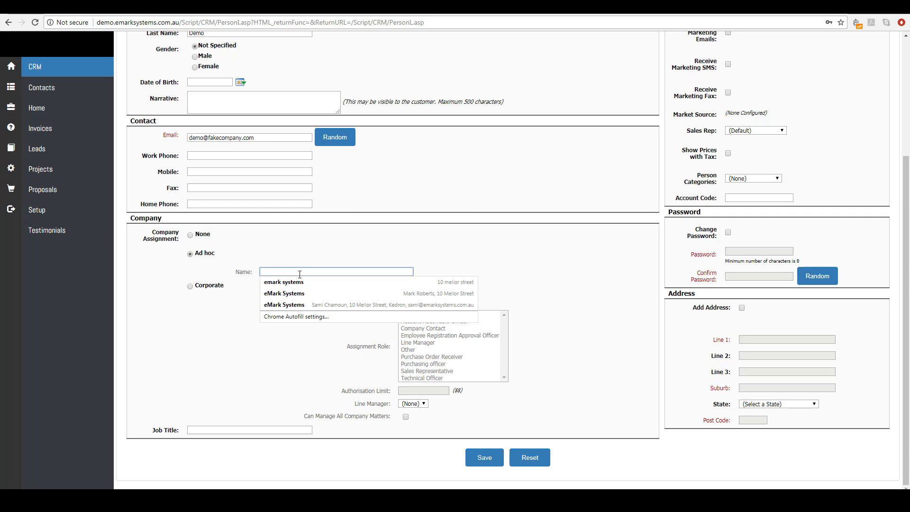
type("test company")
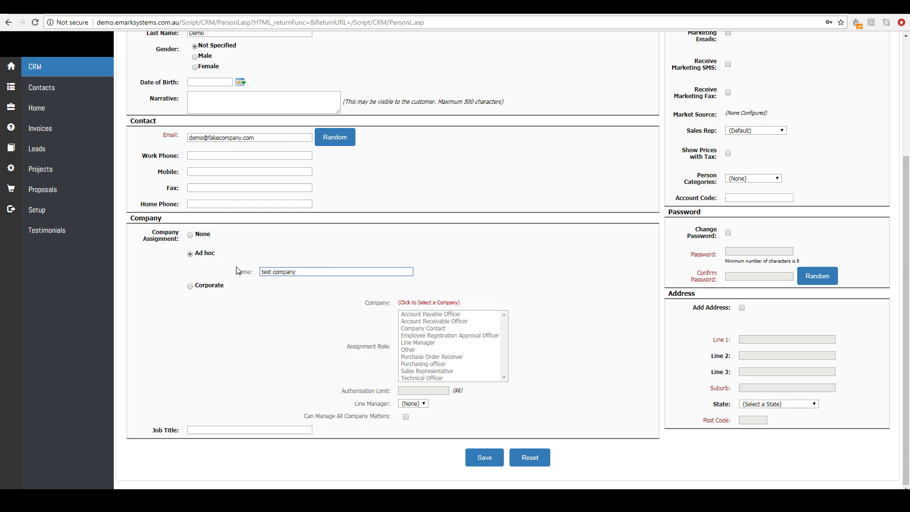
Step: Set the company assignment to Corporate, search for "emark" and select eMark Systems as the company
left_click(190, 286)
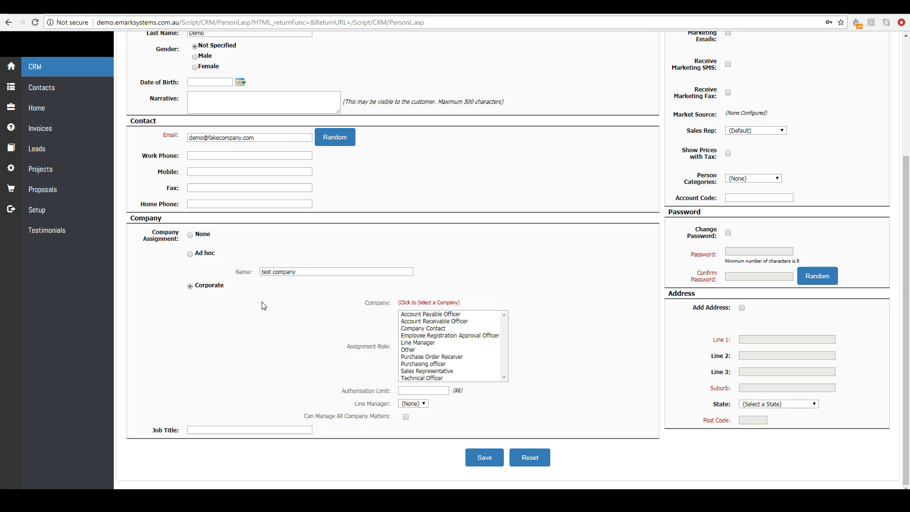
left_click(419, 304)
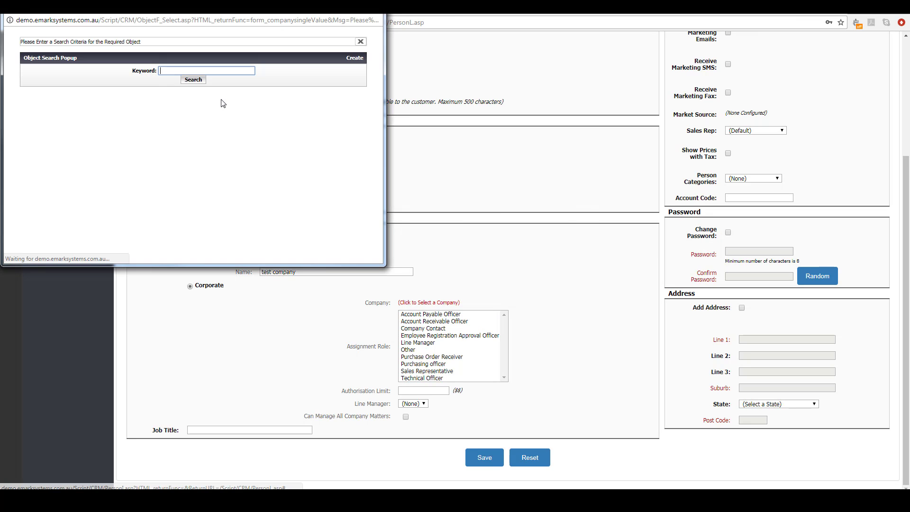
type("emark")
key("Return")
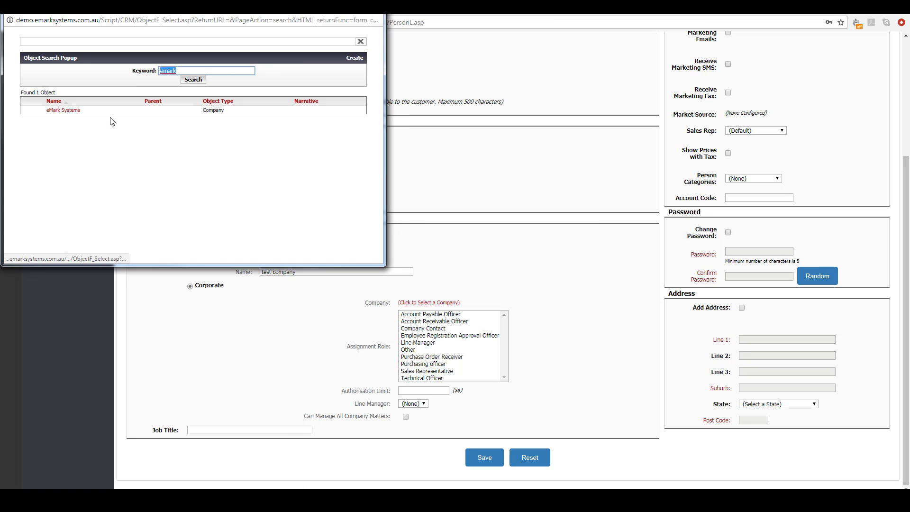
left_click(61, 111)
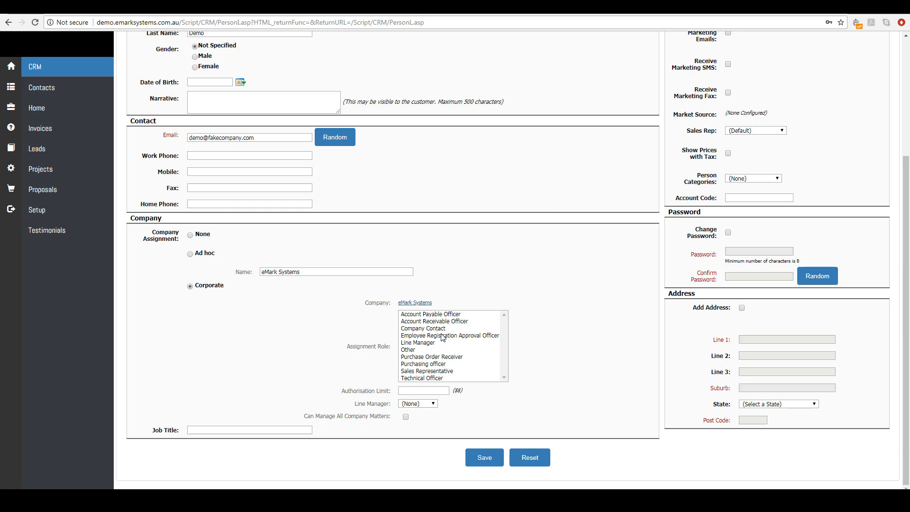
Step: Set the assignment role to Line Manager and the authorisation limit to 100
left_click(458, 314)
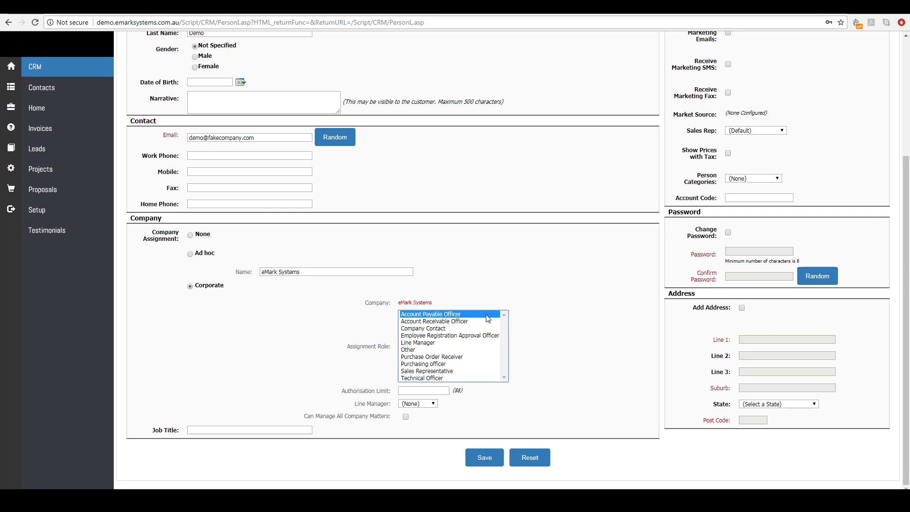
left_click(445, 342)
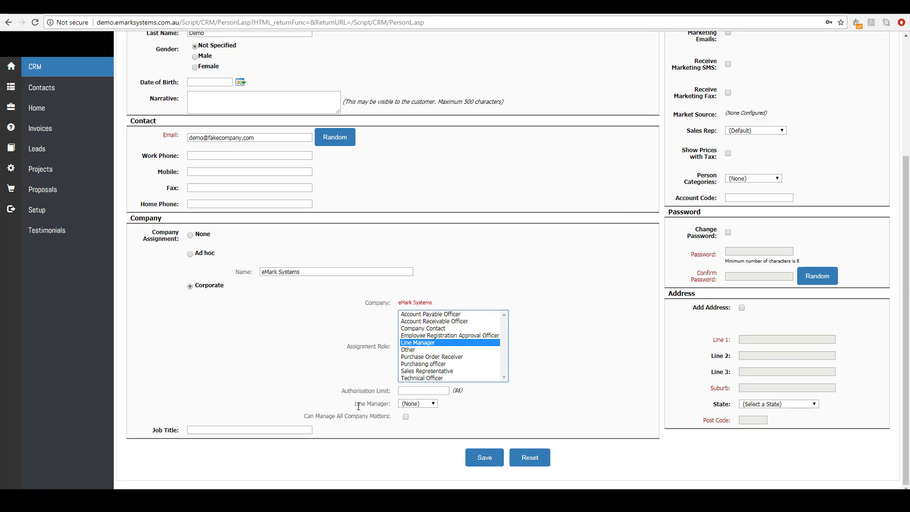
left_click(424, 405)
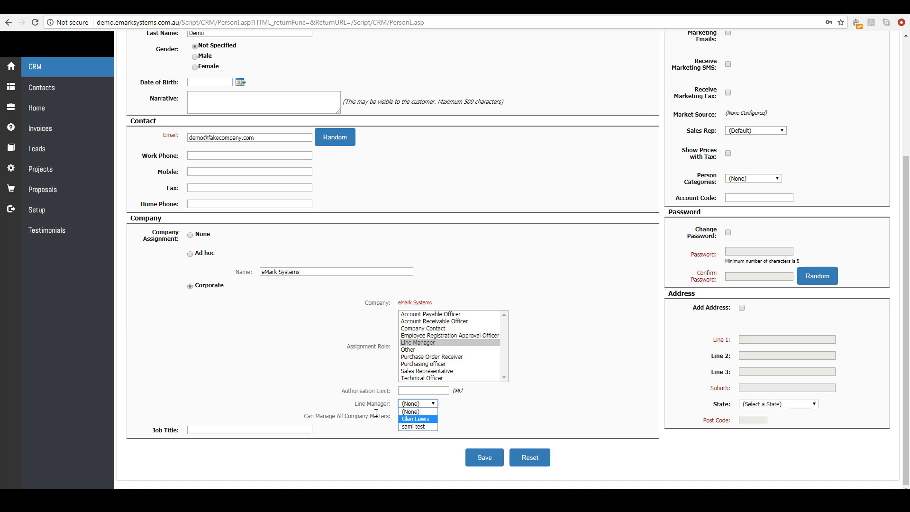
left_click(344, 391)
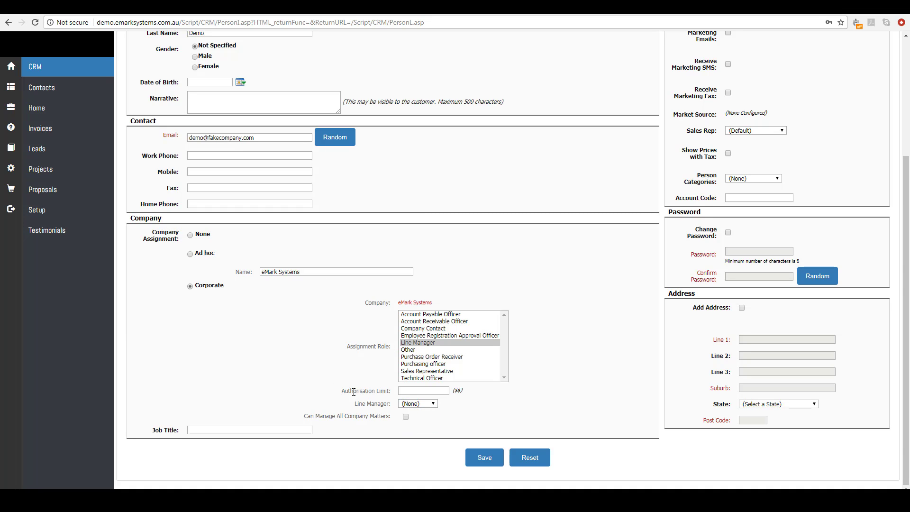
left_click(413, 393)
left_click(405, 417)
left_click(406, 419)
left_click(165, 429)
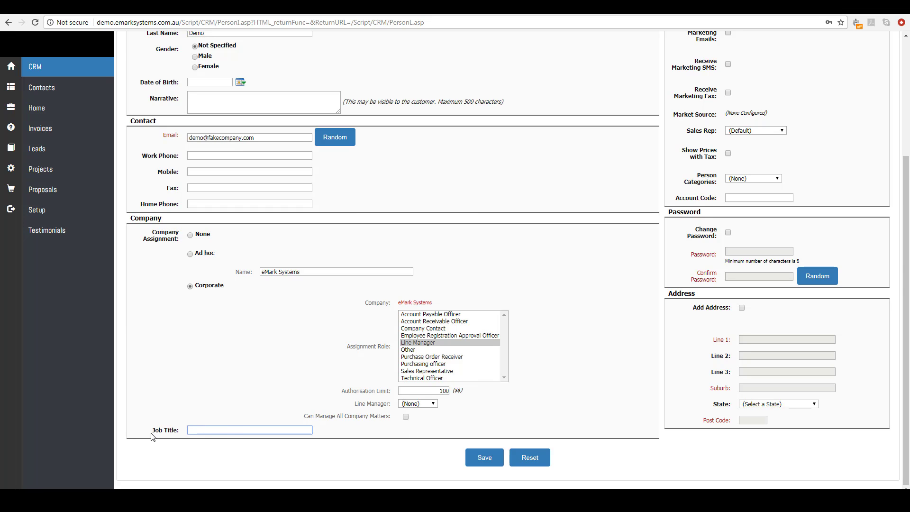
Step: Examine the available Sales Rep choices in the Summary section, keeping (Default) selected
scroll(292, 432, "up", 3)
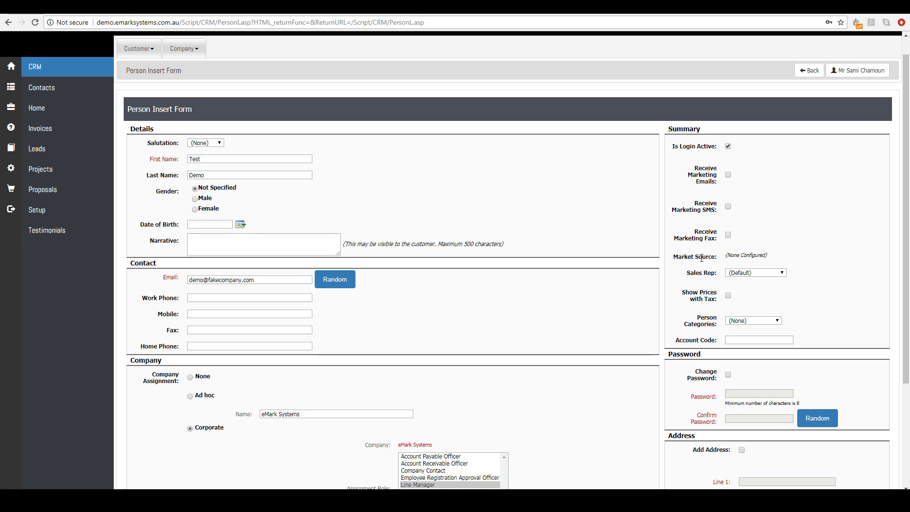
scroll(700, 257, "down", 2)
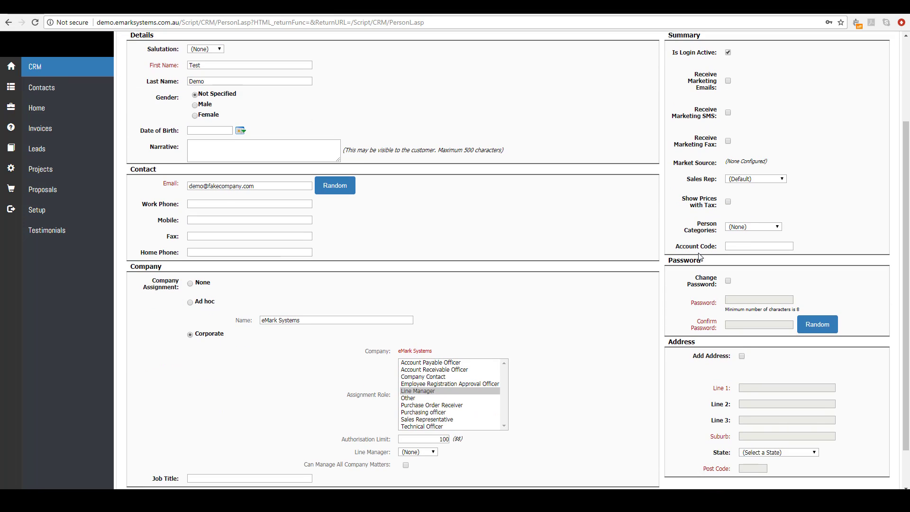
left_click(755, 178)
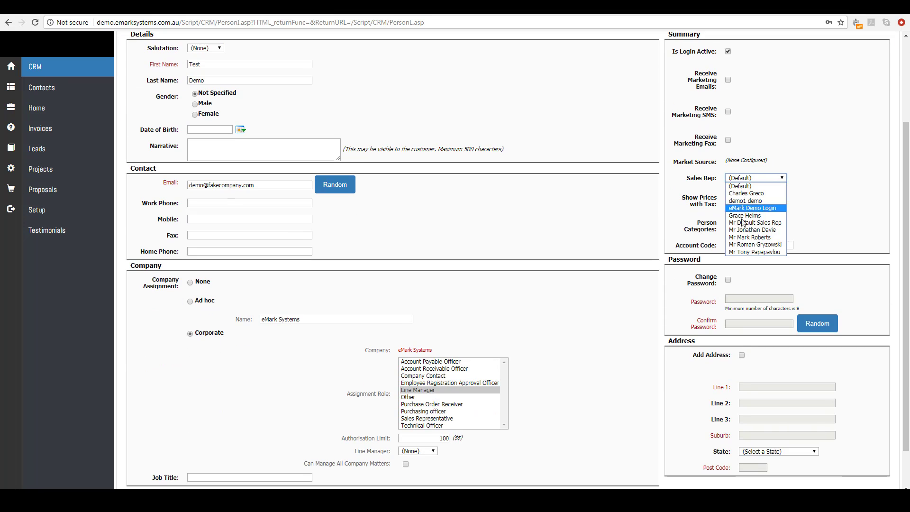
left_click(738, 185)
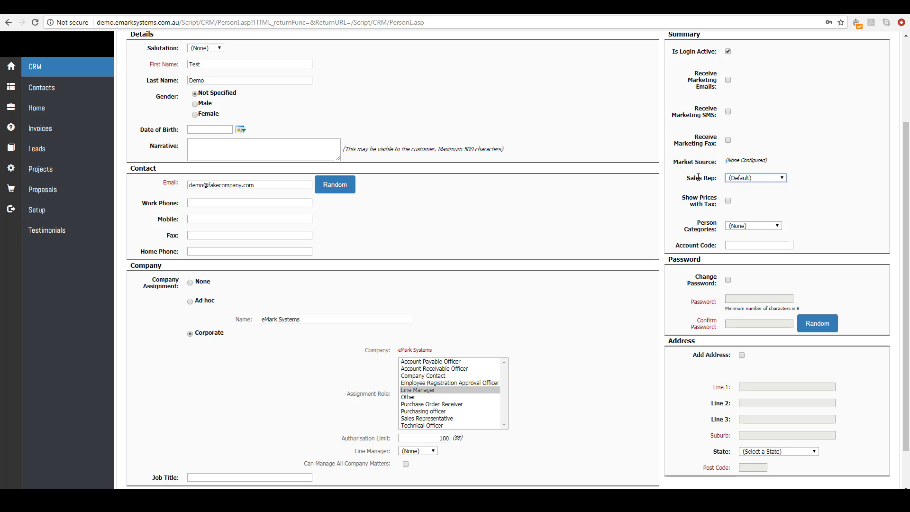
left_click(744, 179)
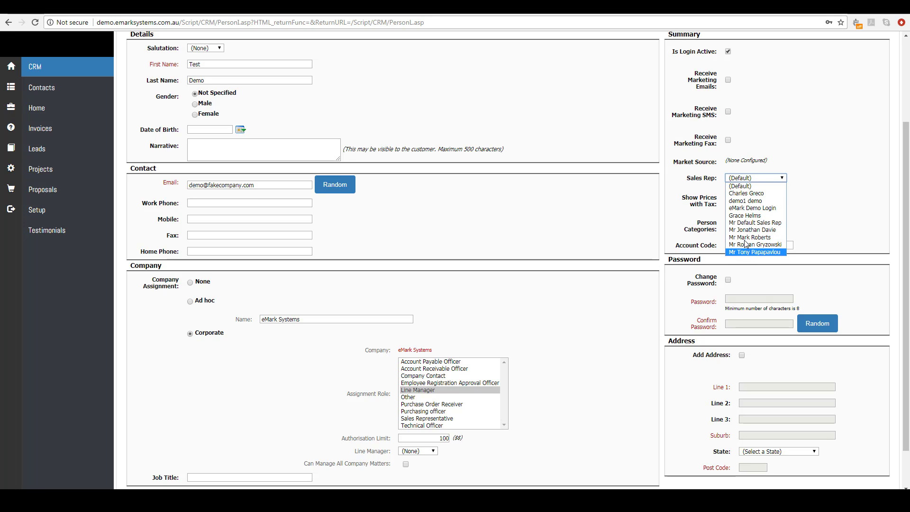
left_click(696, 186)
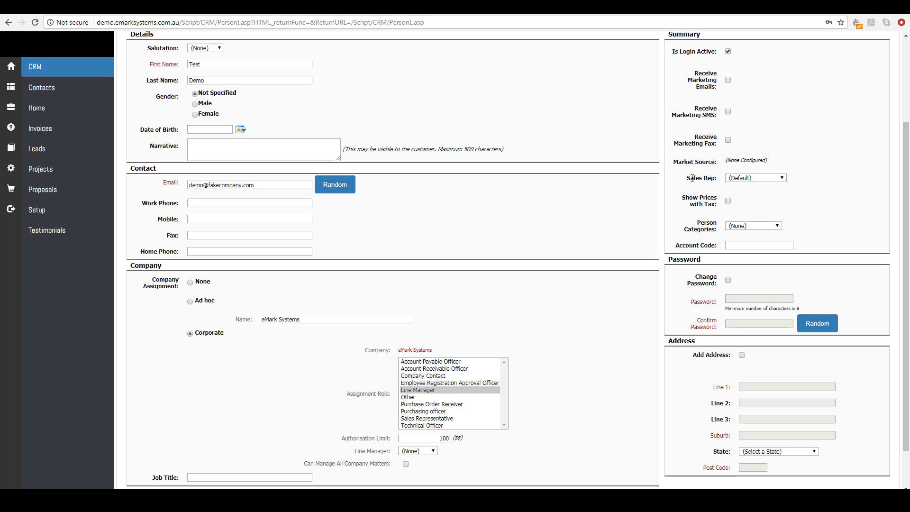
Step: Enable Show Prices with Tax and check the available Person Categories in the Summary section
scroll(708, 188, "down", 1)
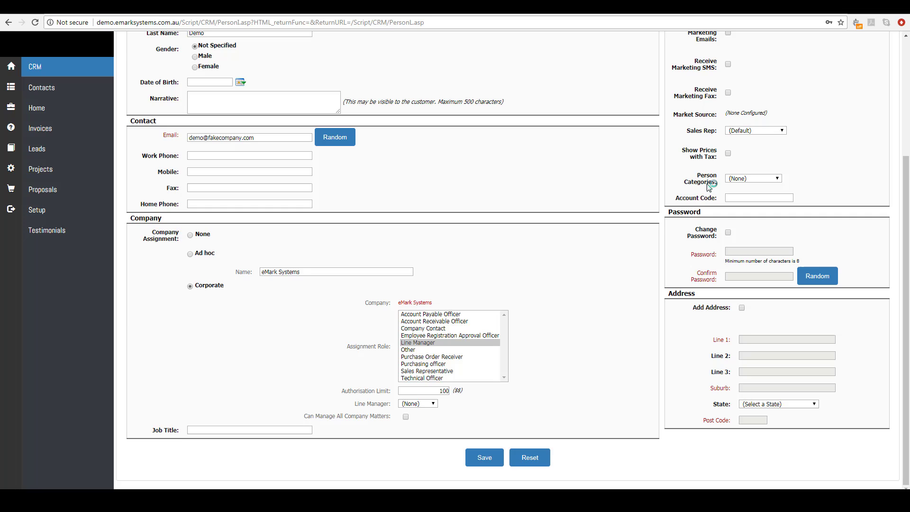
left_click(728, 154)
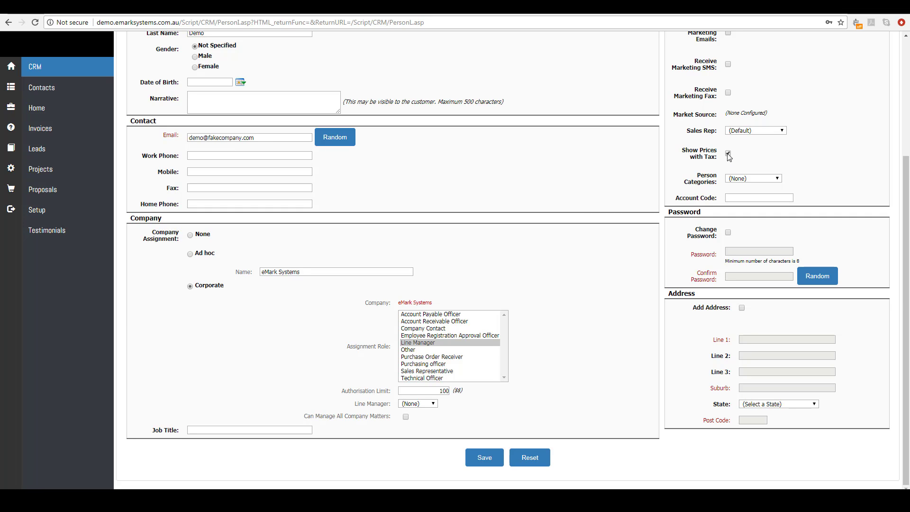
left_click(762, 181)
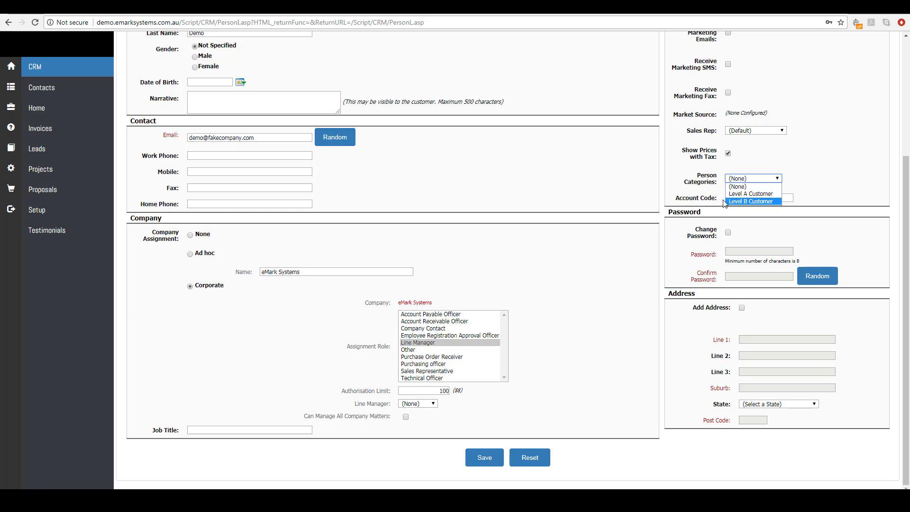
left_click(695, 180)
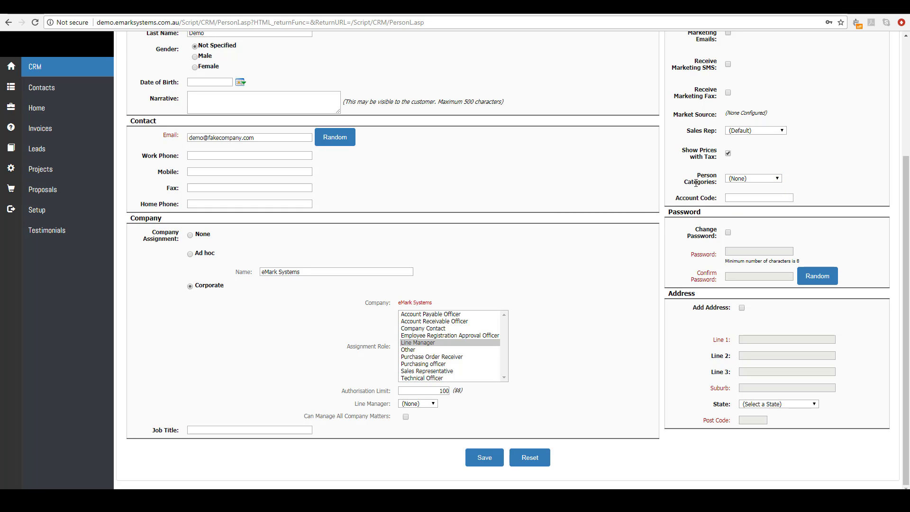
left_click(740, 200)
Step: Enable Change Password and fill the Password and Confirm Password fields with a randomly generated password
left_click(729, 232)
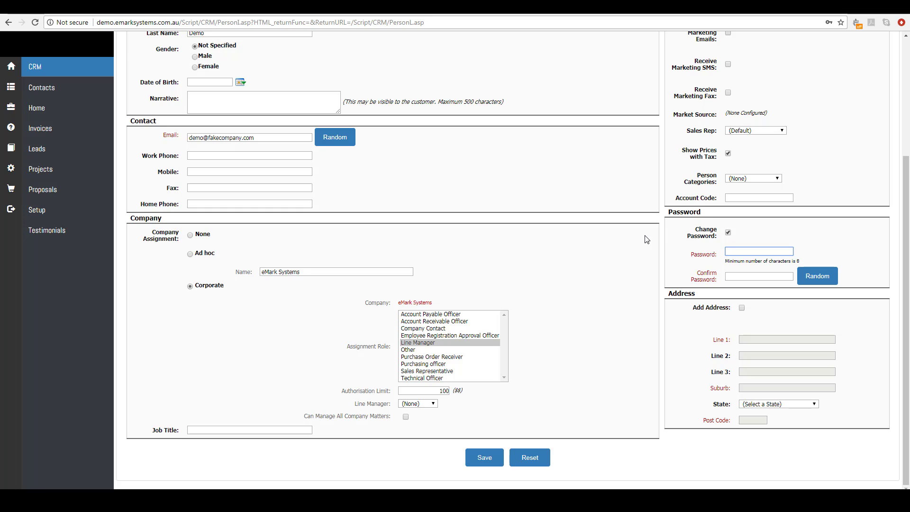
left_click(741, 308)
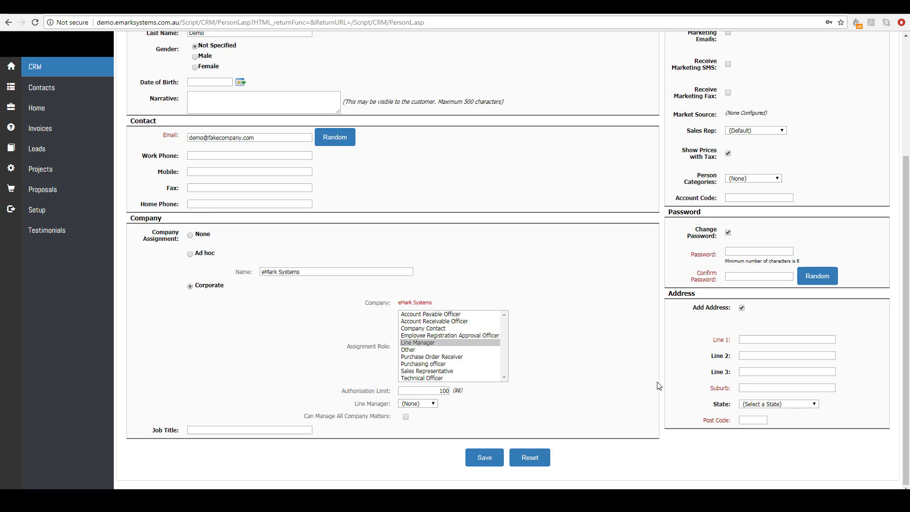
left_click(742, 308)
left_click(818, 277)
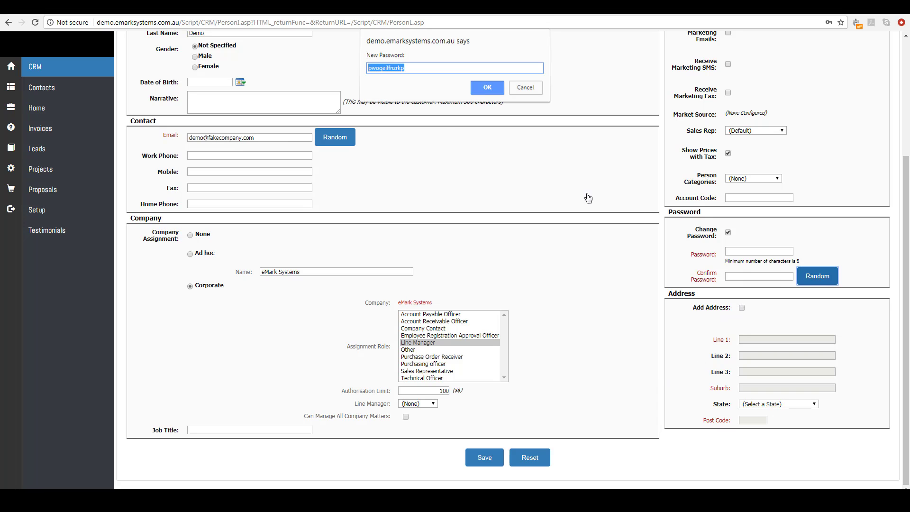
left_click(483, 93)
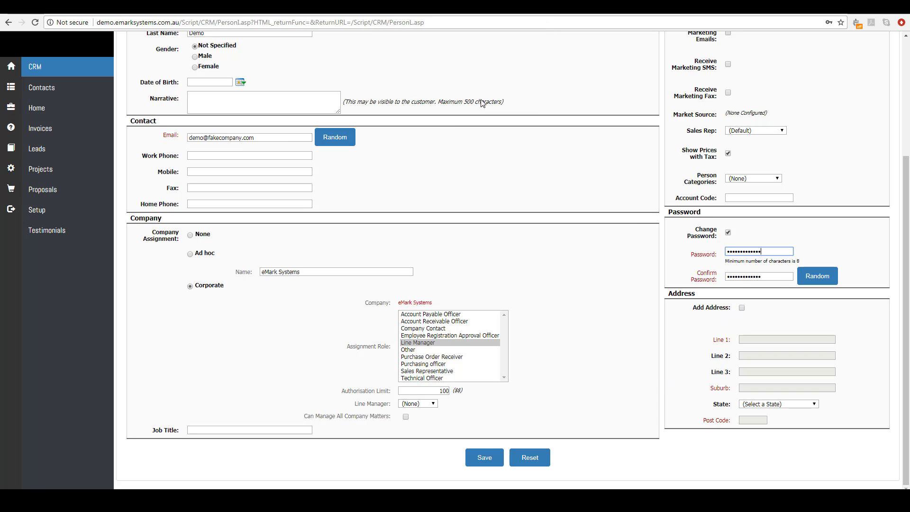
Step: Save the new person record and review its contact, company and role details on the overview page
left_click(481, 458)
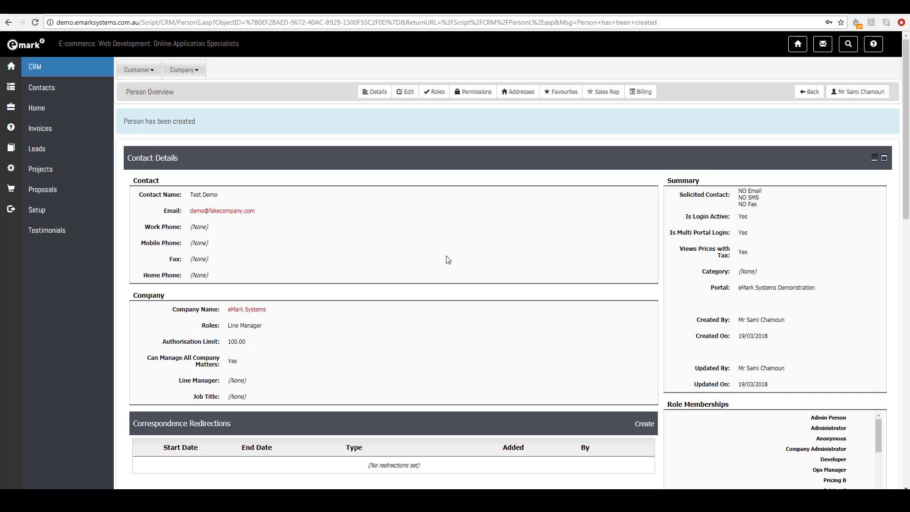
scroll(905, 178, "down", 4)
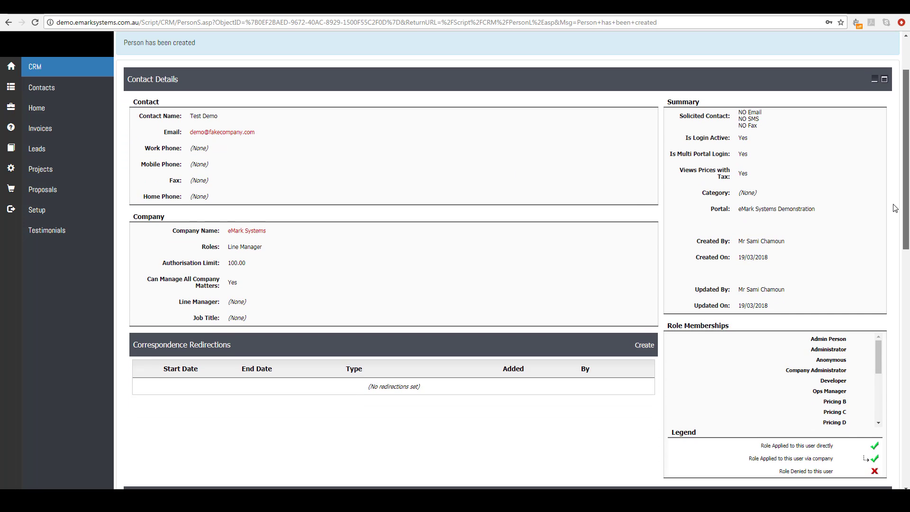
scroll(894, 249, "down", 1)
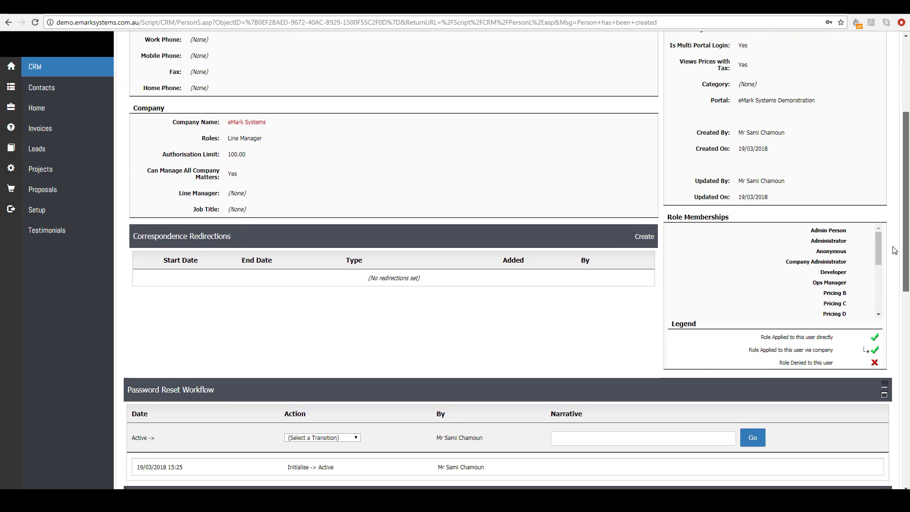